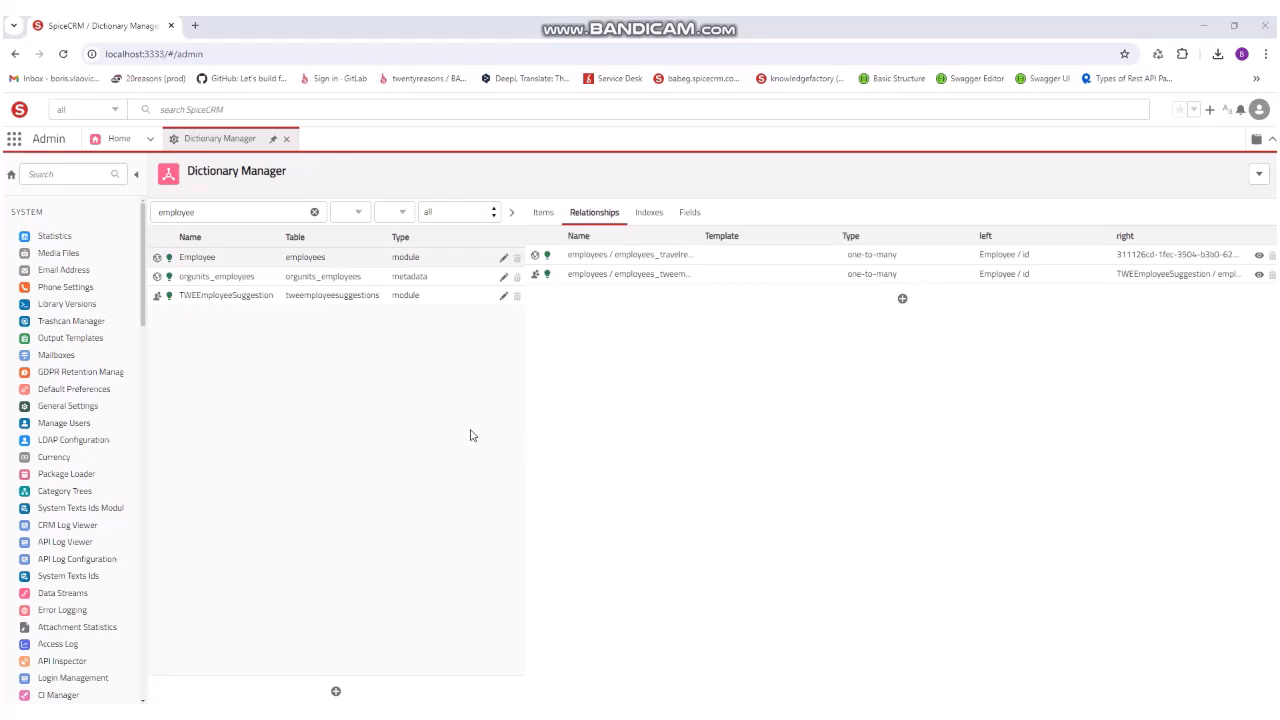
- Start a new index of type foreign for the TWEEmployeeSuggestion dictionary definition
click(258, 296)
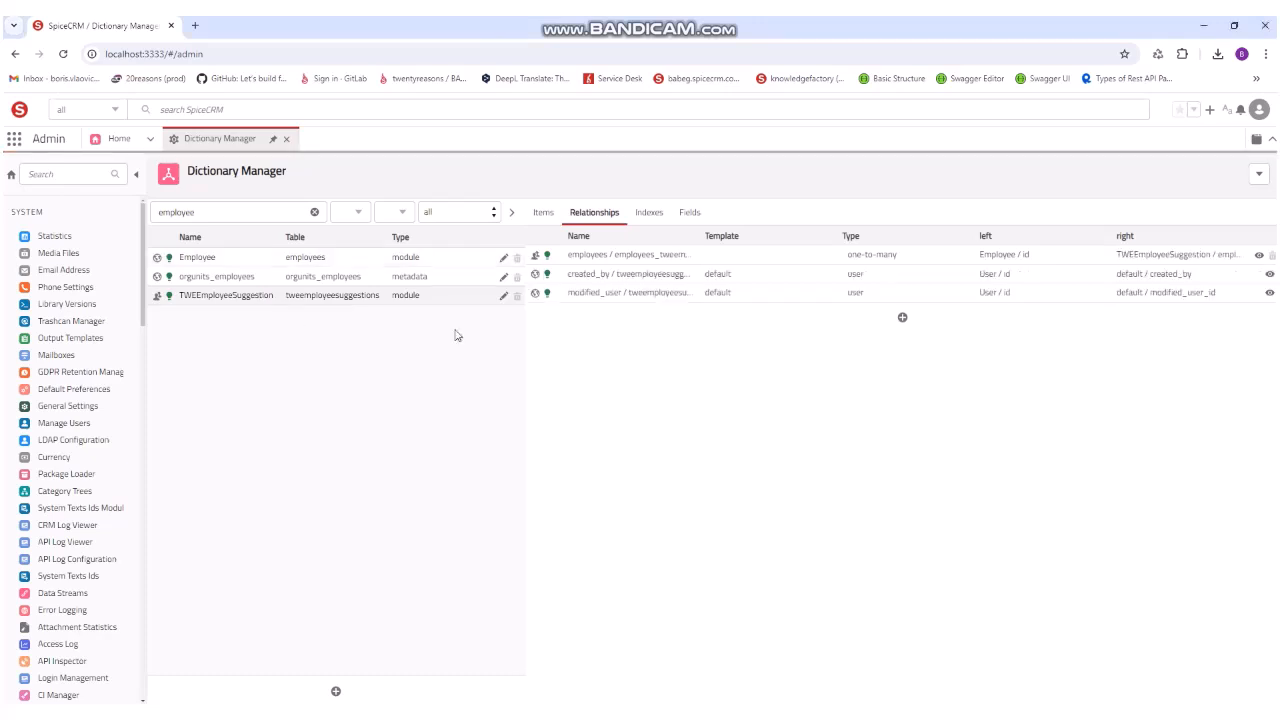
click(650, 214)
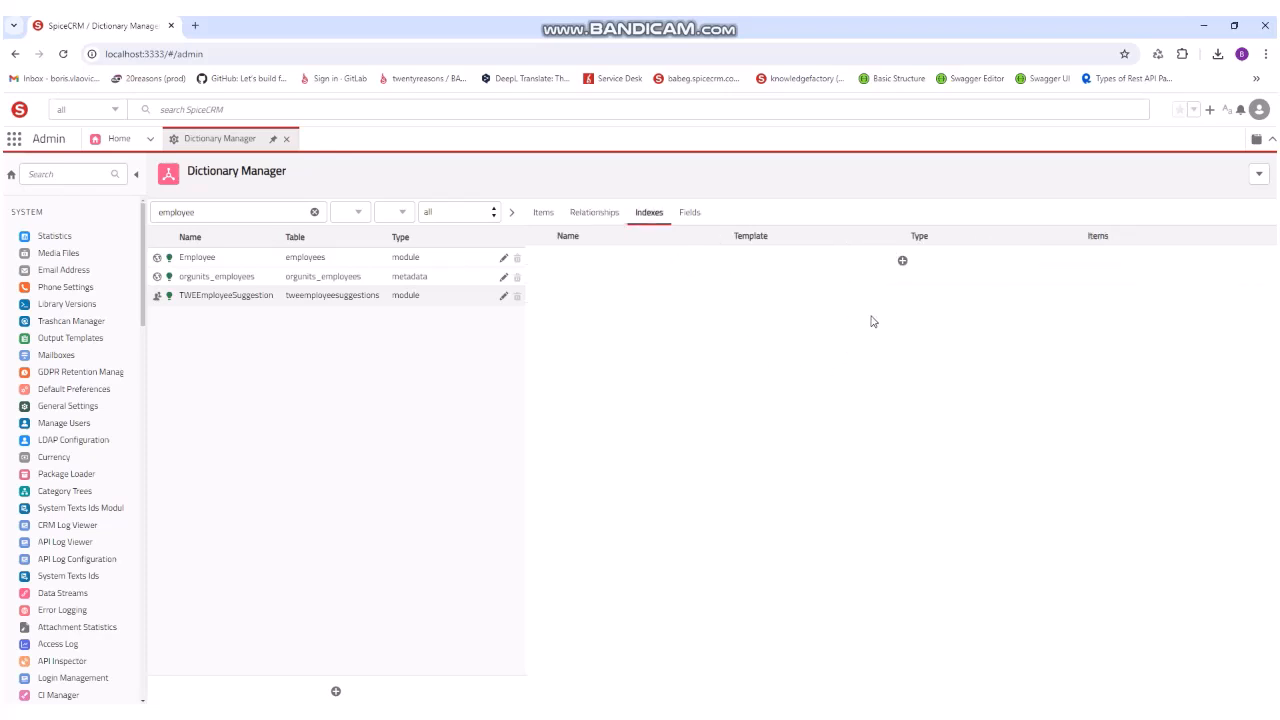
click(903, 262)
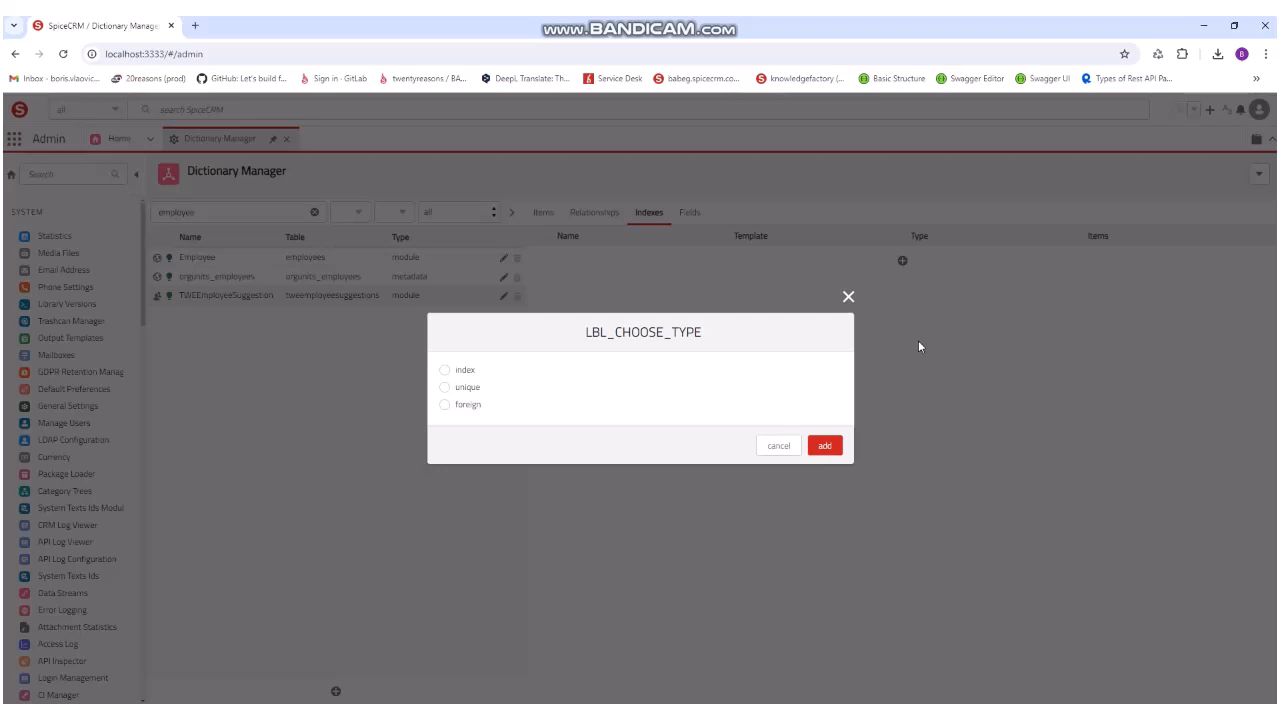
click(445, 405)
click(825, 445)
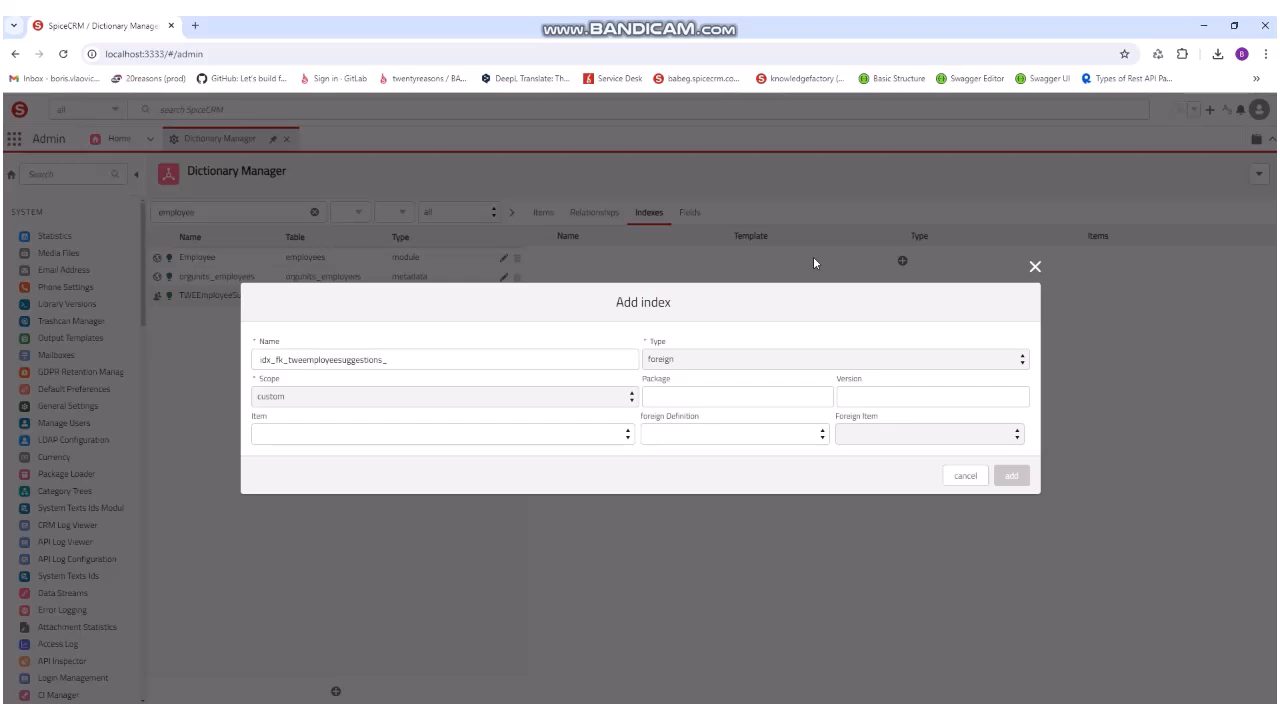
- Name the index idx_fk_tweemployeesuggestions_employee_id and set its item to employee_id
click(483, 362)
text(employee_id)
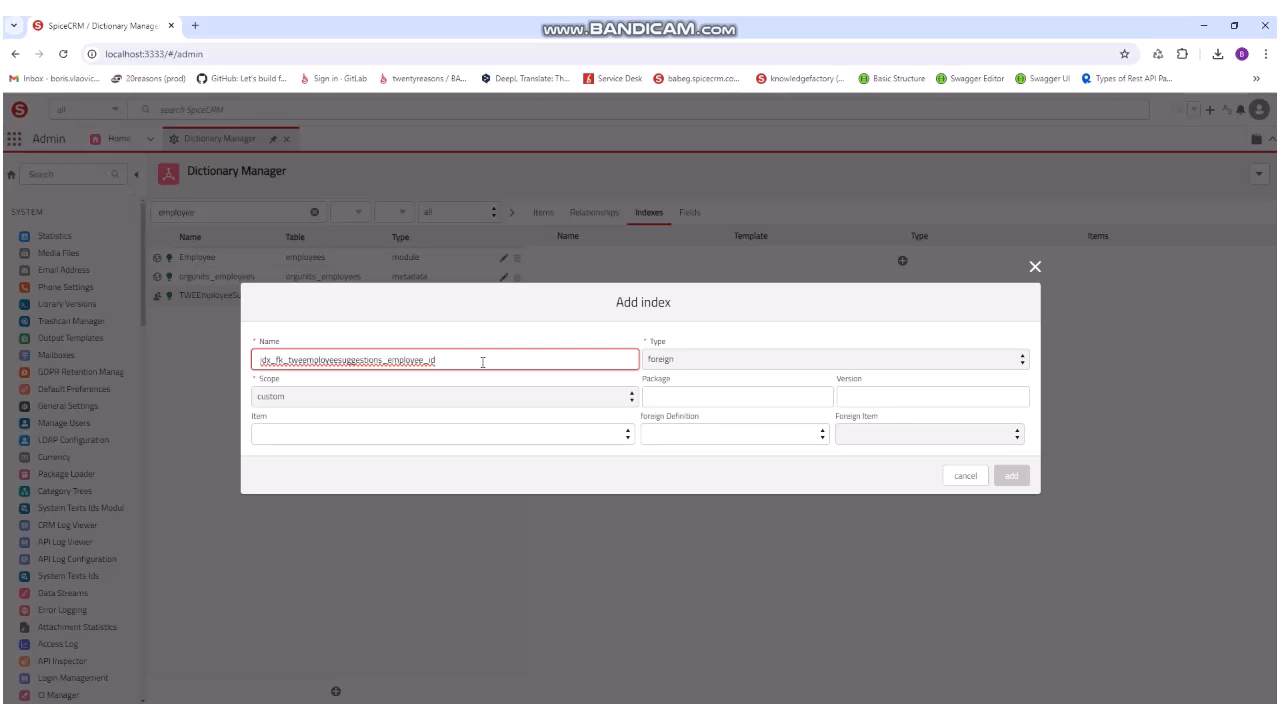
click(445, 436)
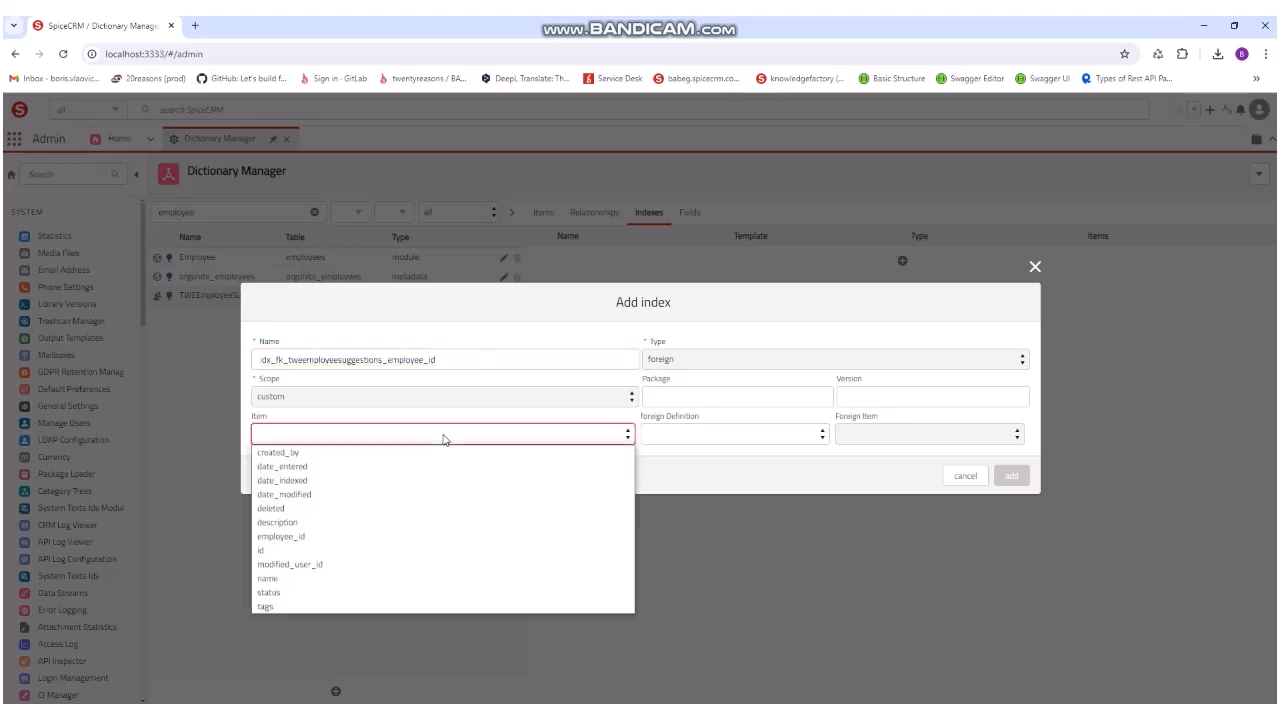
click(420, 537)
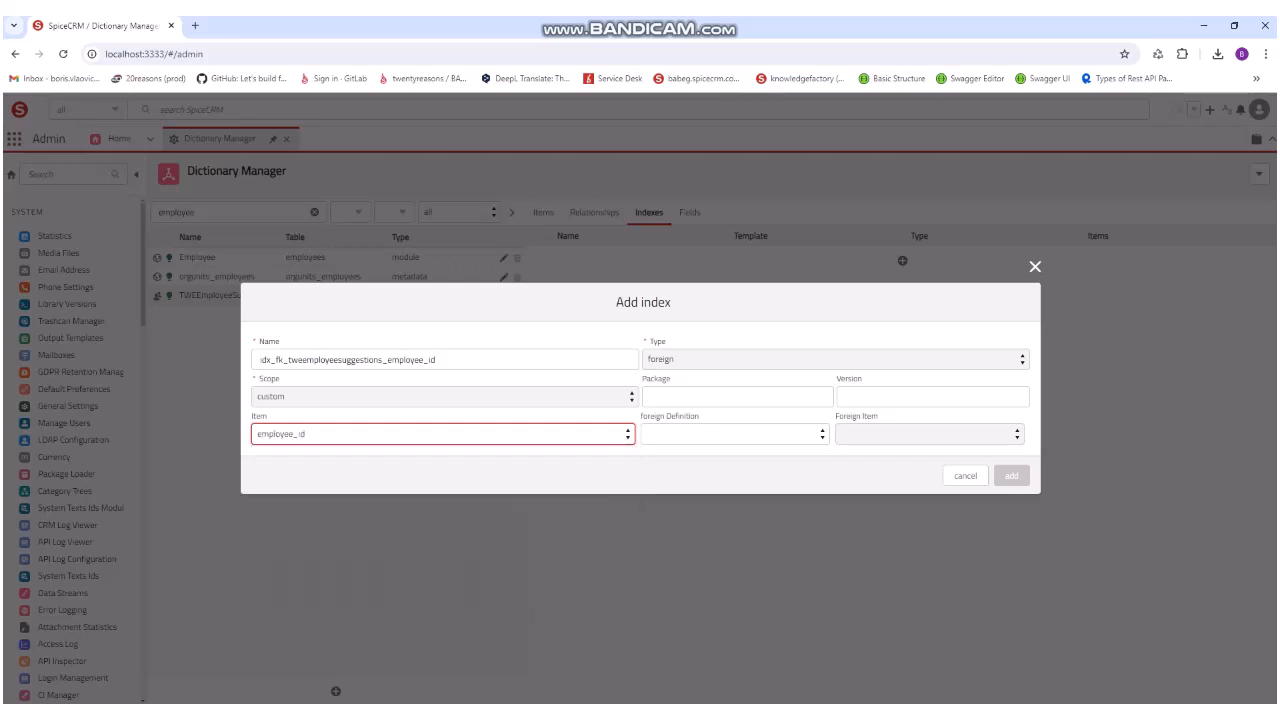
- Set the foreign definition to Employee with foreign item id, and add and activate the foreign index
click(733, 434)
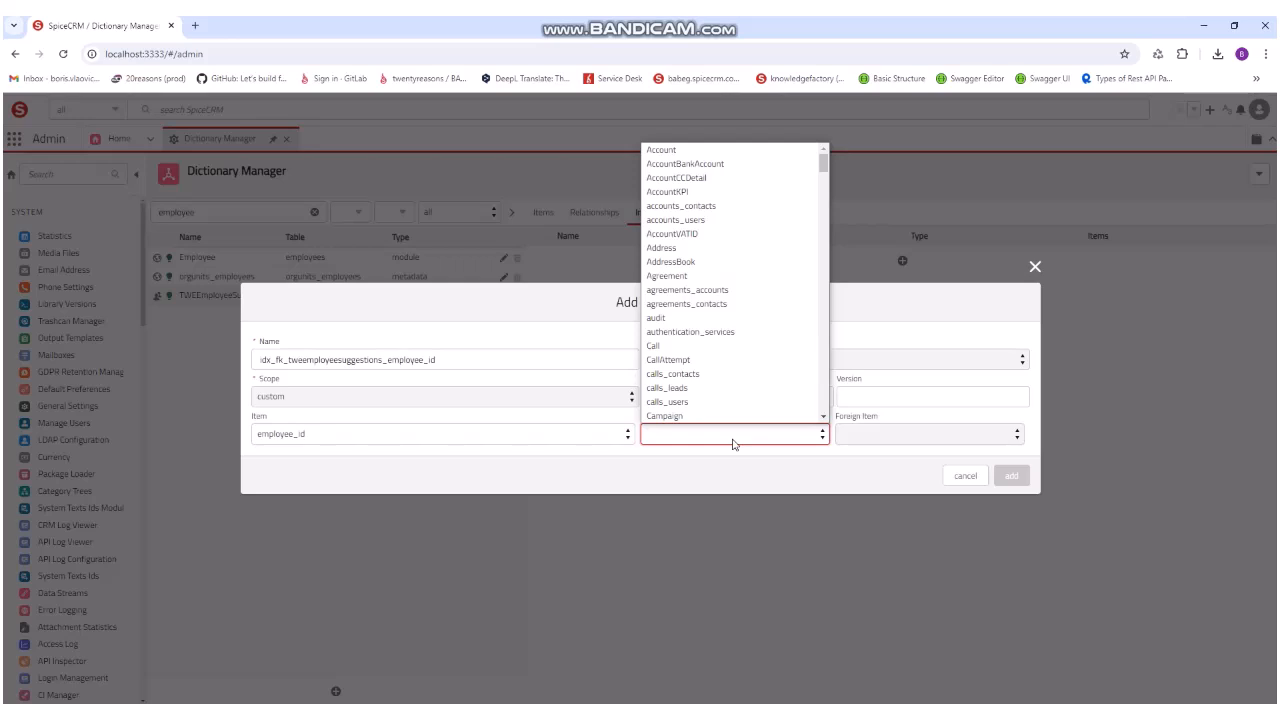
key(e)
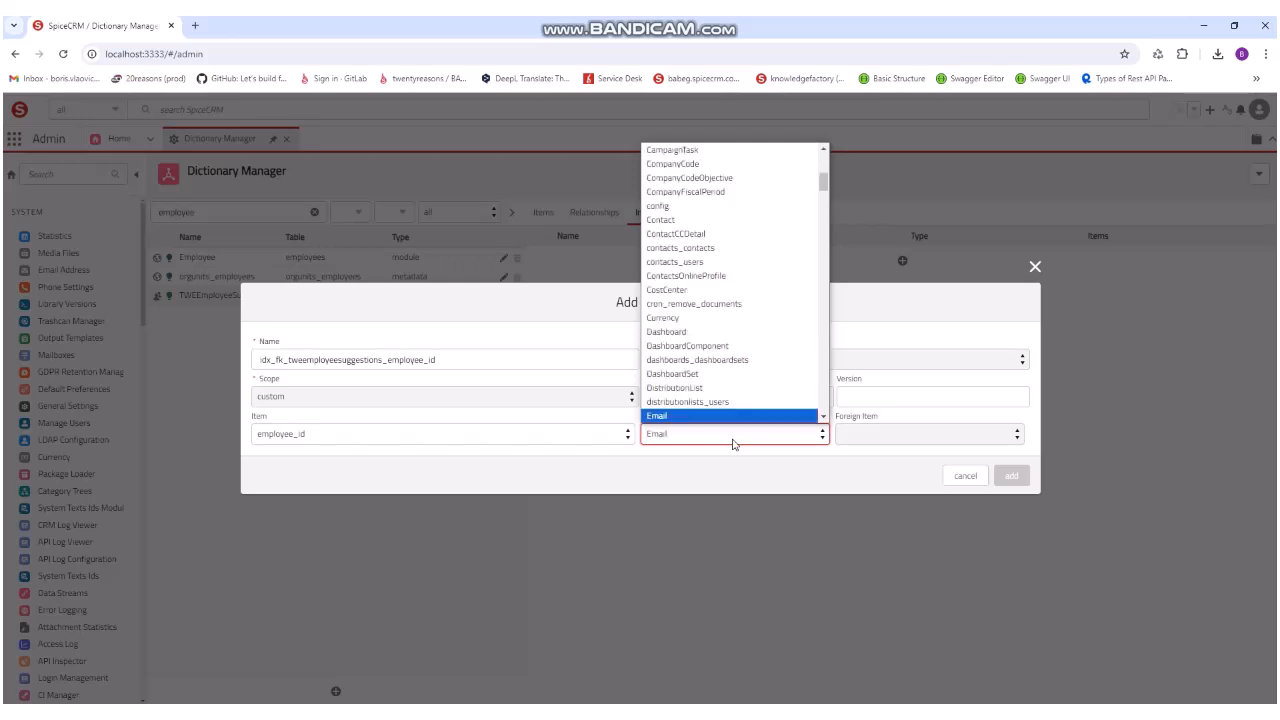
scroll(731, 413, down, 3)
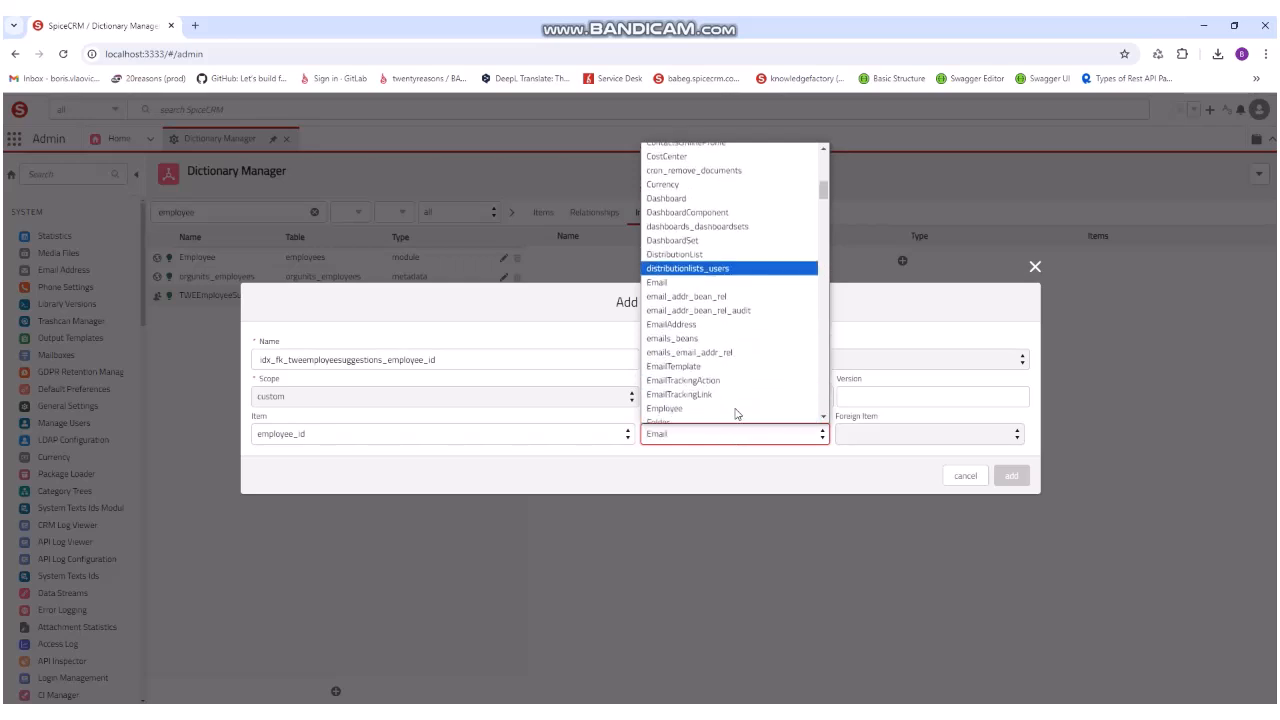
scroll(714, 326, down, 2)
click(700, 302)
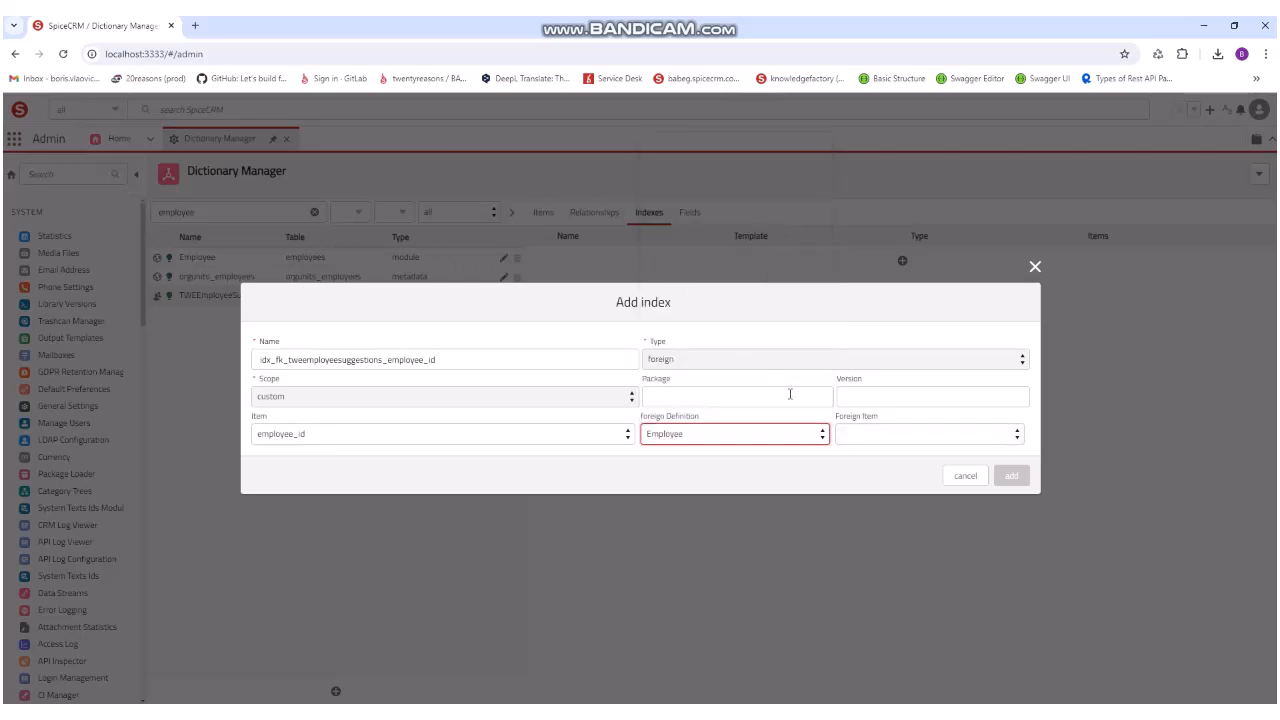
click(892, 432)
click(892, 464)
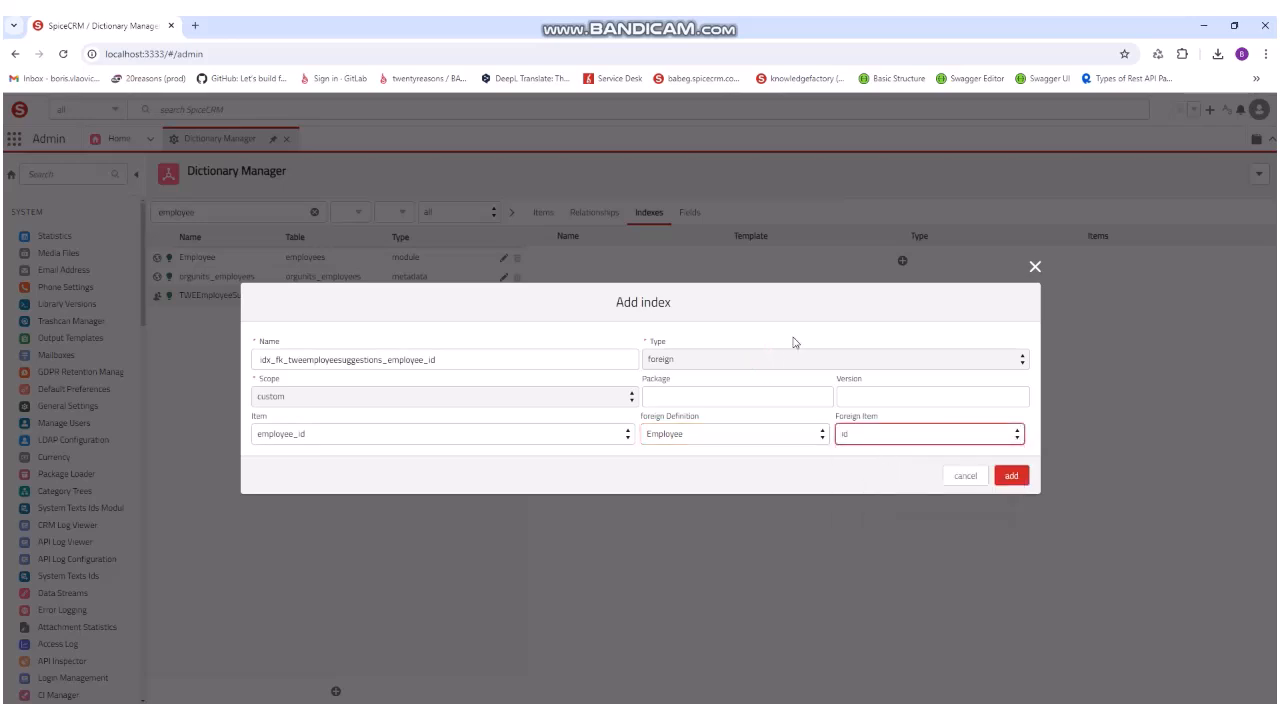
click(1012, 479)
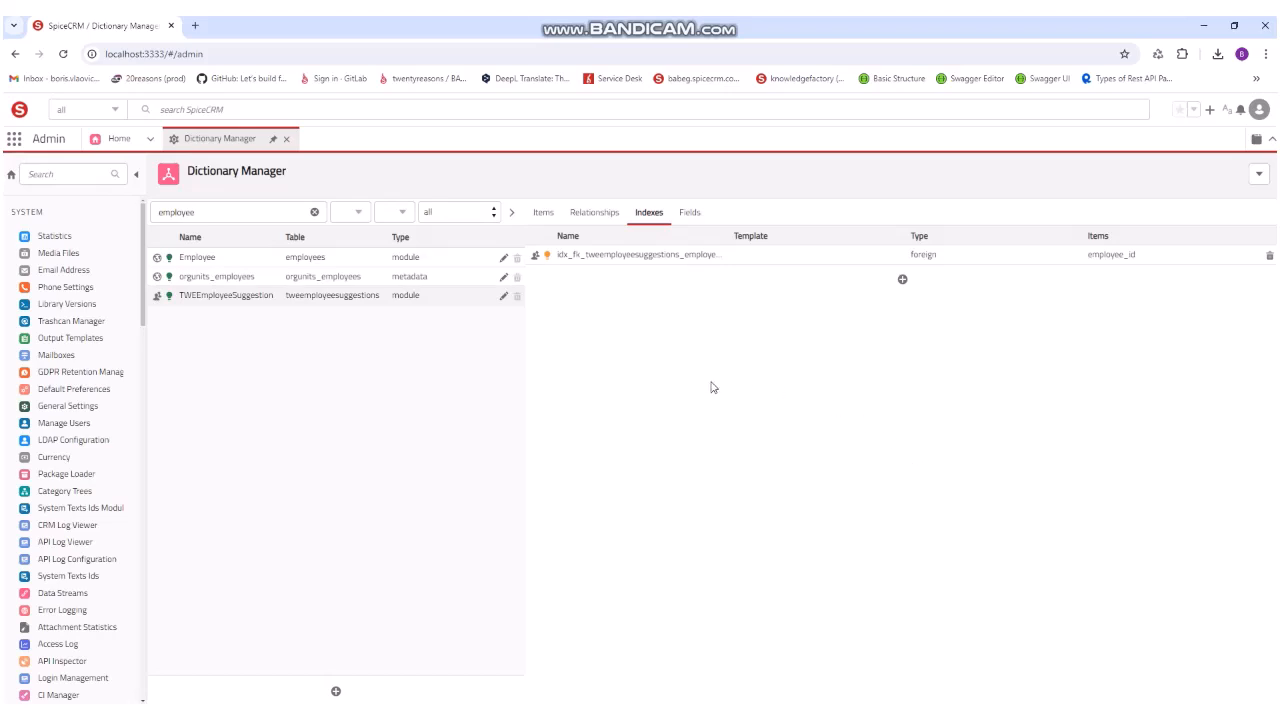
click(548, 256)
- Start a second index of type unique for TWEEmployeeSuggestion and name it tweemployeesuggestionspk
click(902, 280)
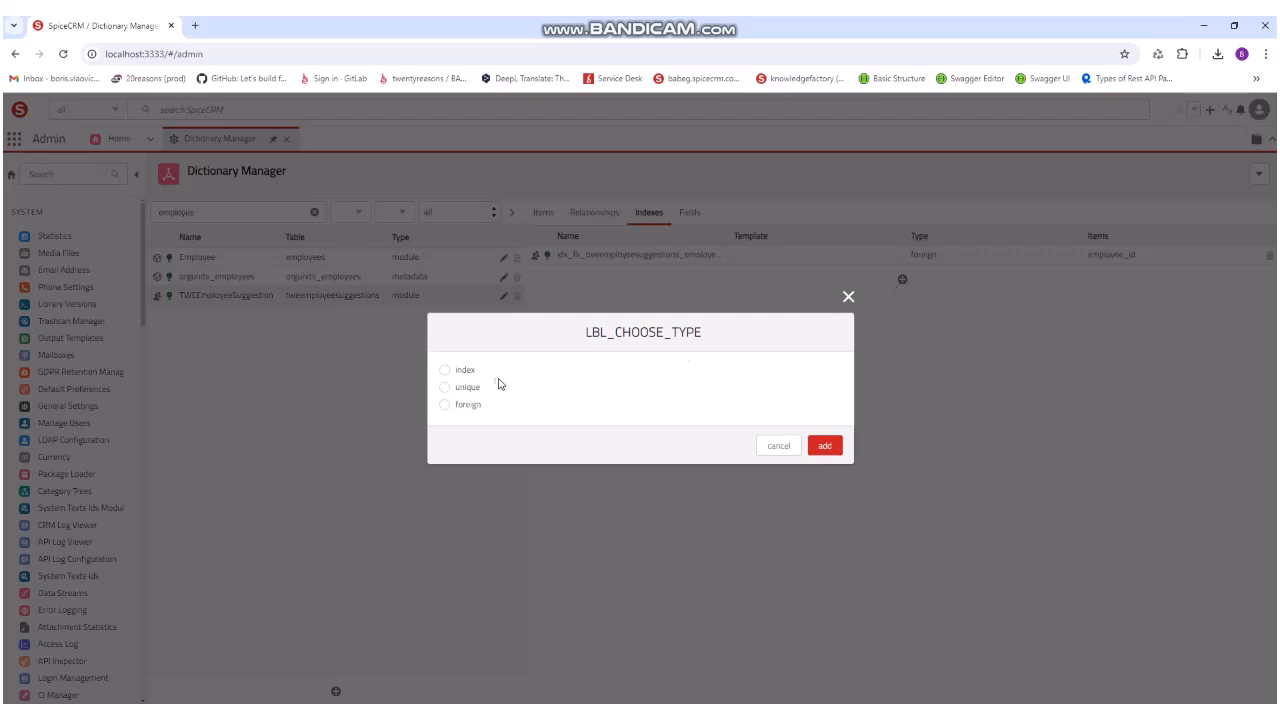
click(445, 387)
click(822, 448)
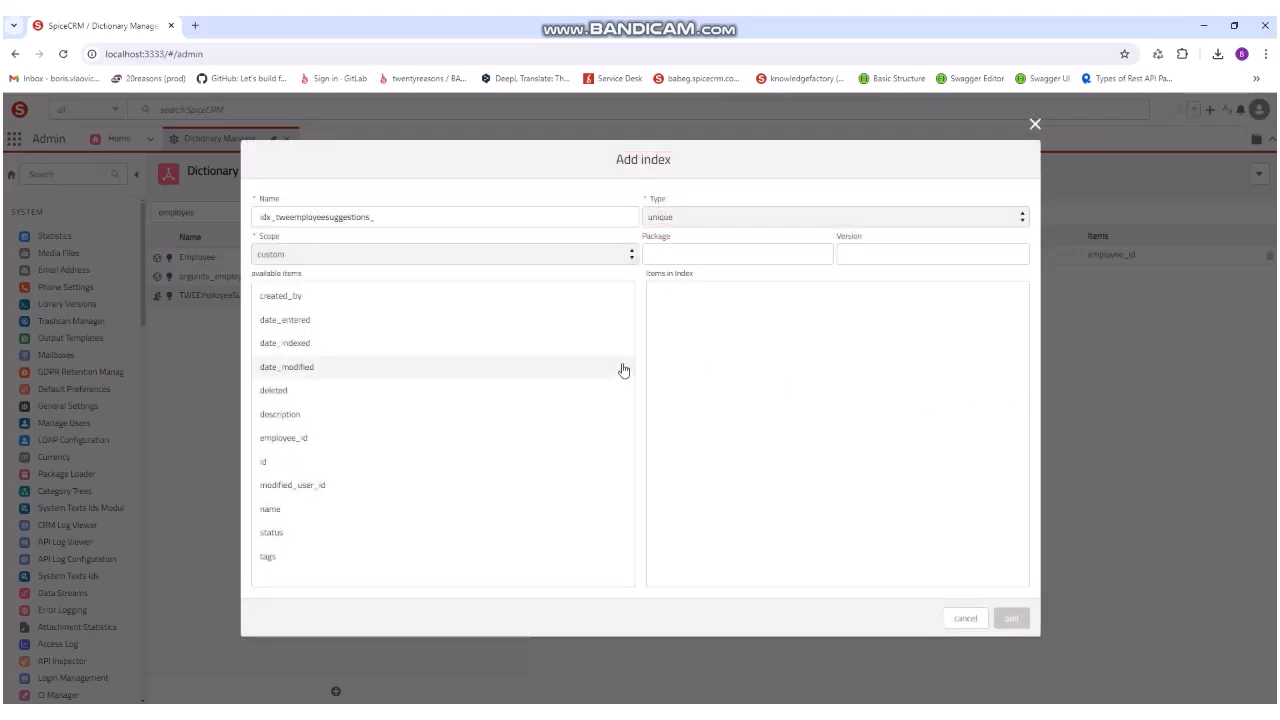
click(389, 219)
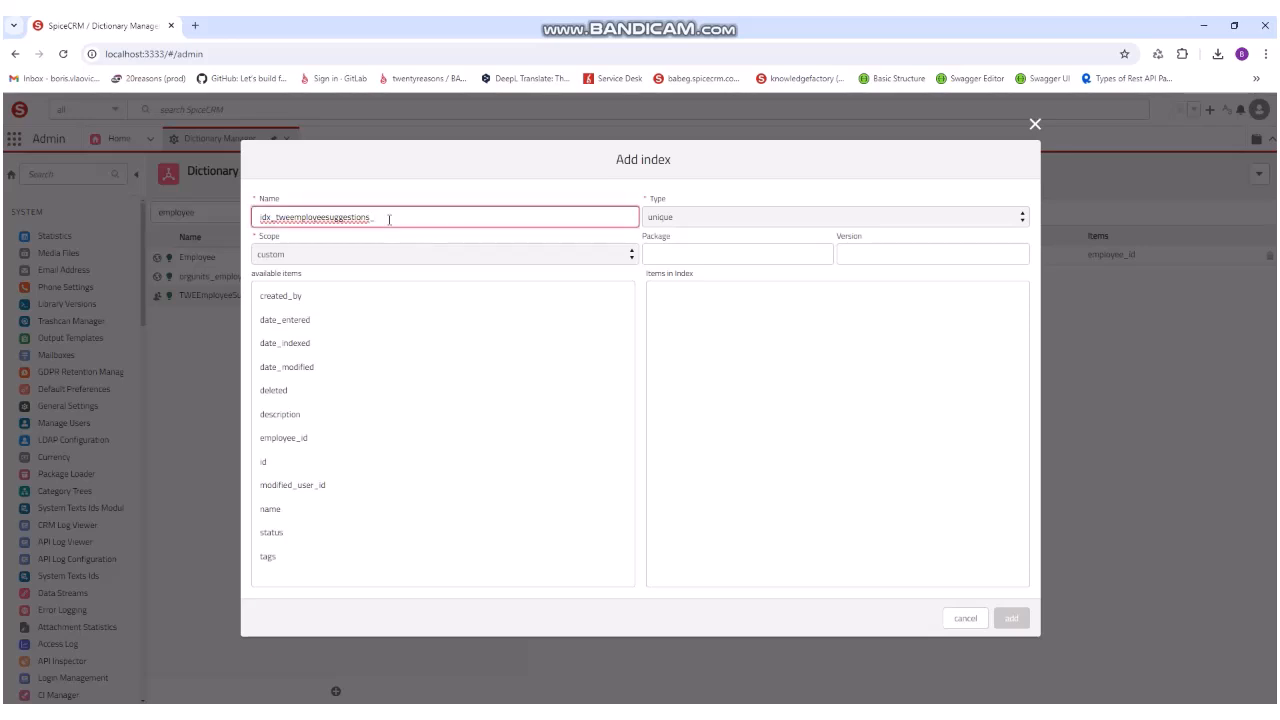
key(BackSpace)
key(Left)
key(Left)
key(Left)
key(Left)
key(Left)
key(Left)
key(Left)
key(Left)
key(BackSpace)
key(BackSpace)
key(BackSpace)
key(BackSpace)
click(389, 219)
text(pk)
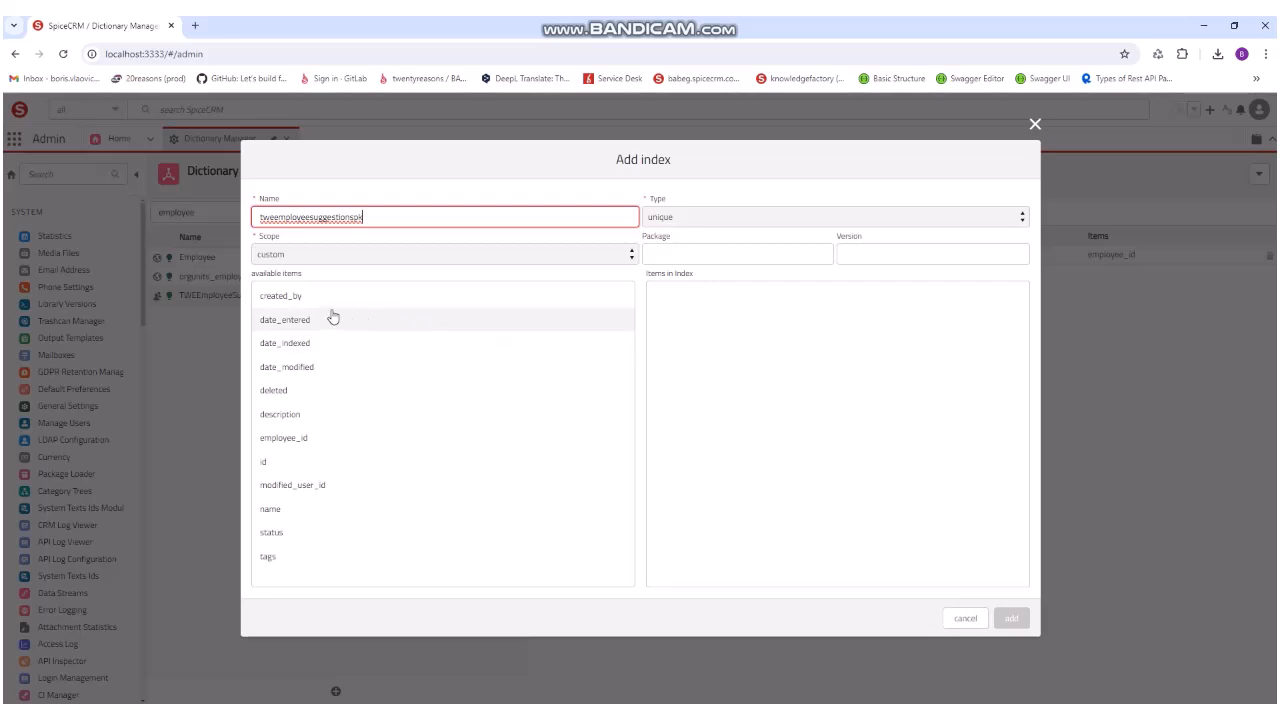
- Include the id item in the unique index, and add and activate the index
drag(294, 462, 723, 300)
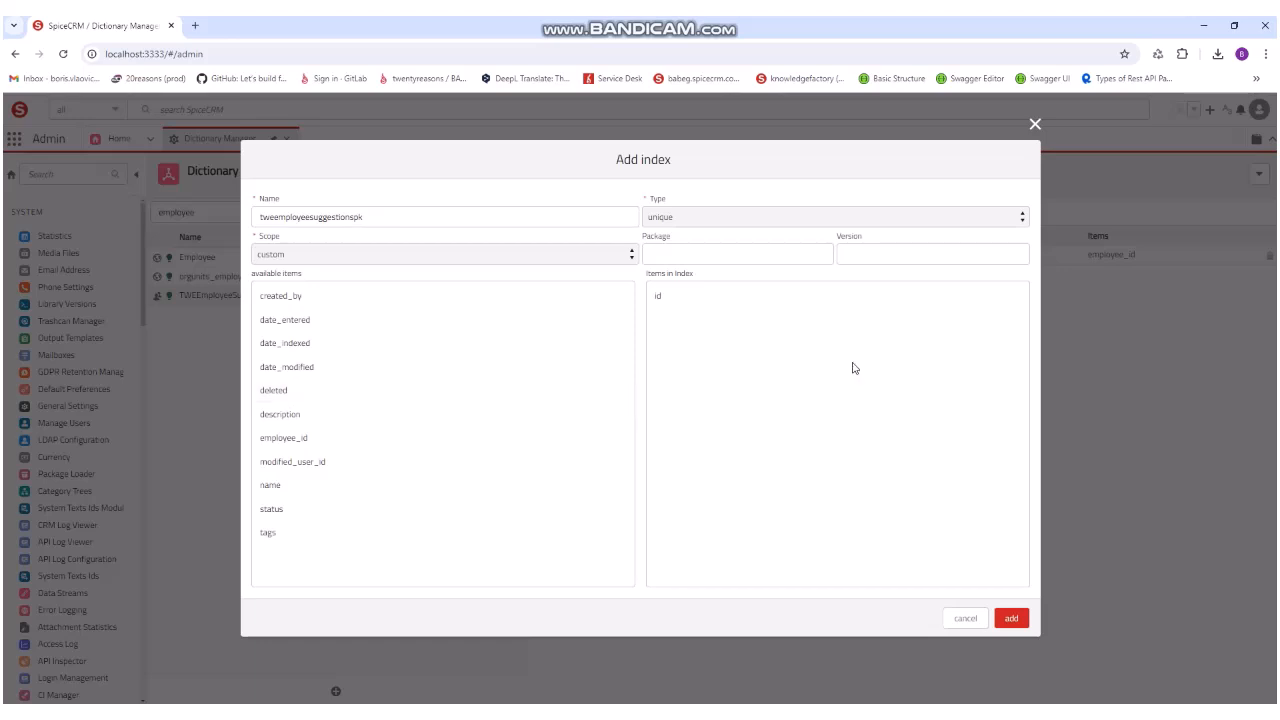
click(1014, 618)
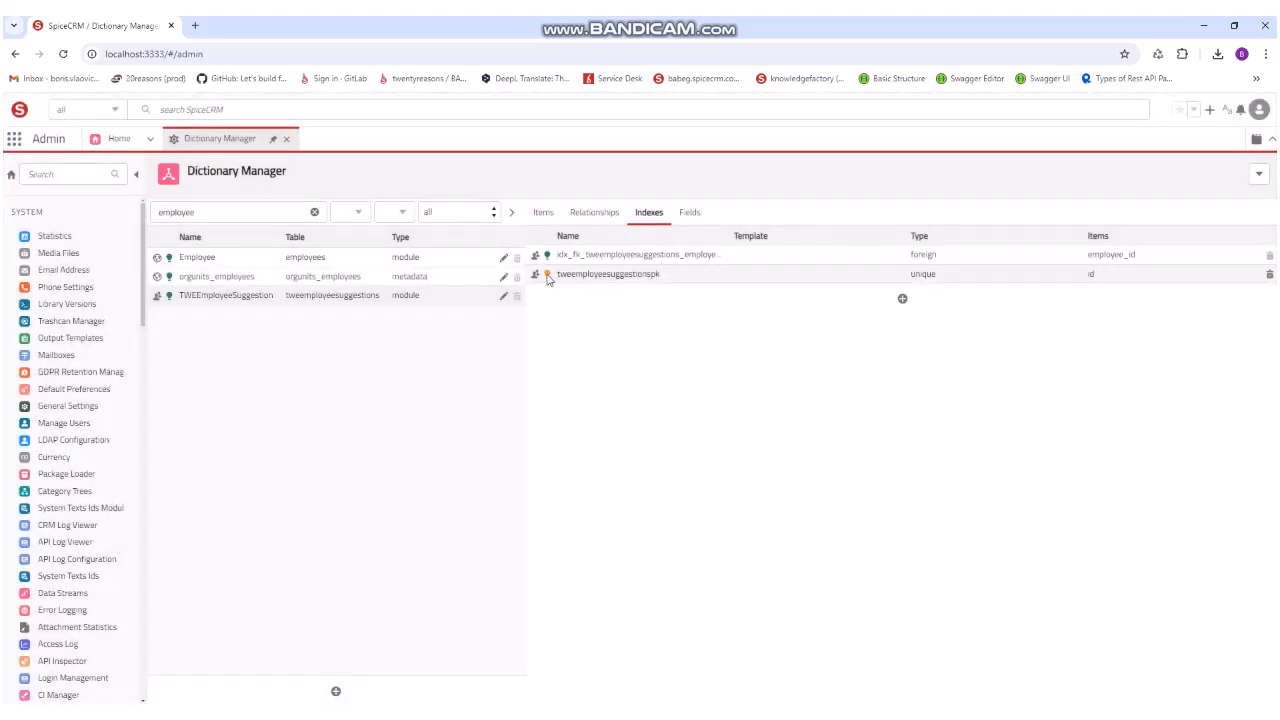
click(546, 274)
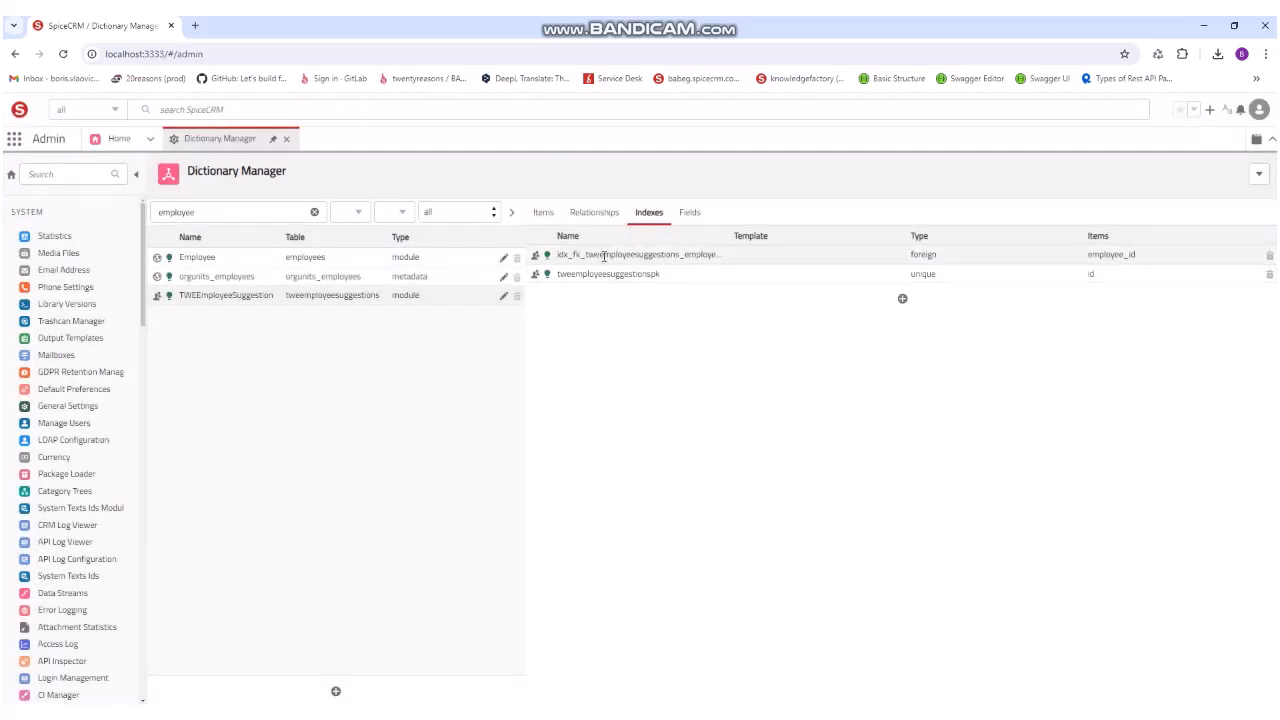
- Examine the field lists of TWEEmployeeSuggestion and Employee, checking where each field is defined
click(691, 216)
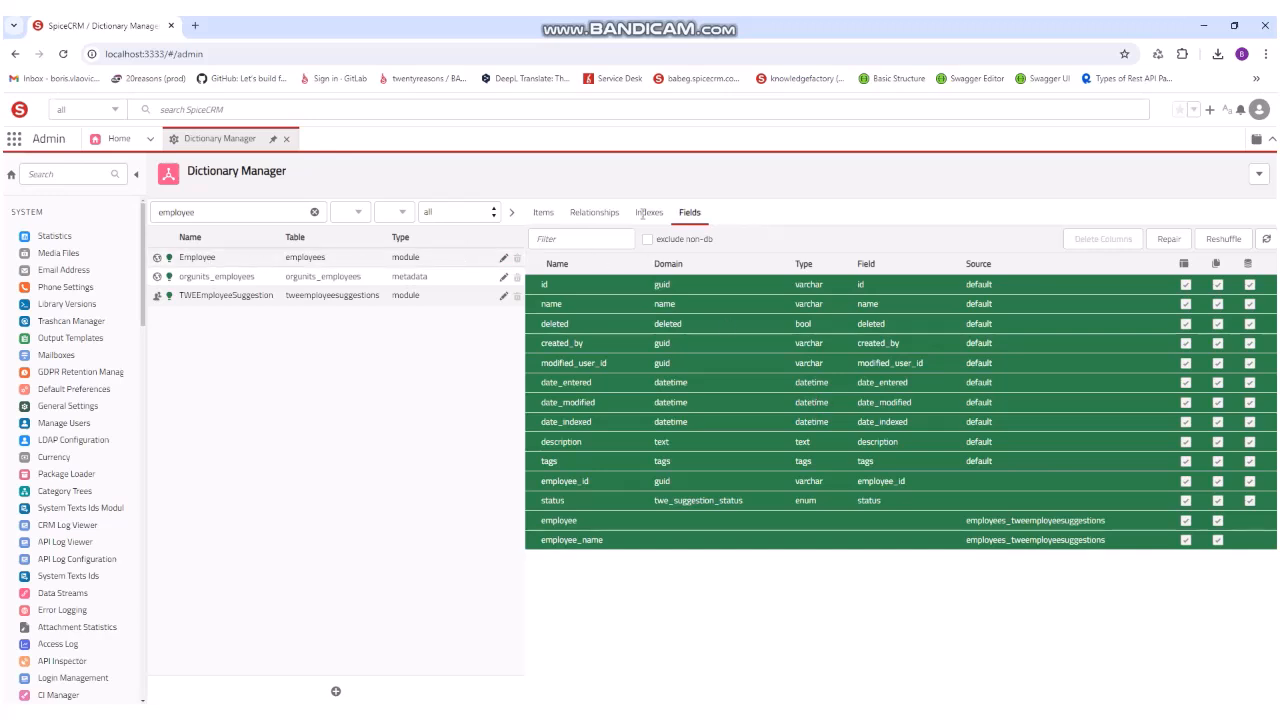
click(687, 217)
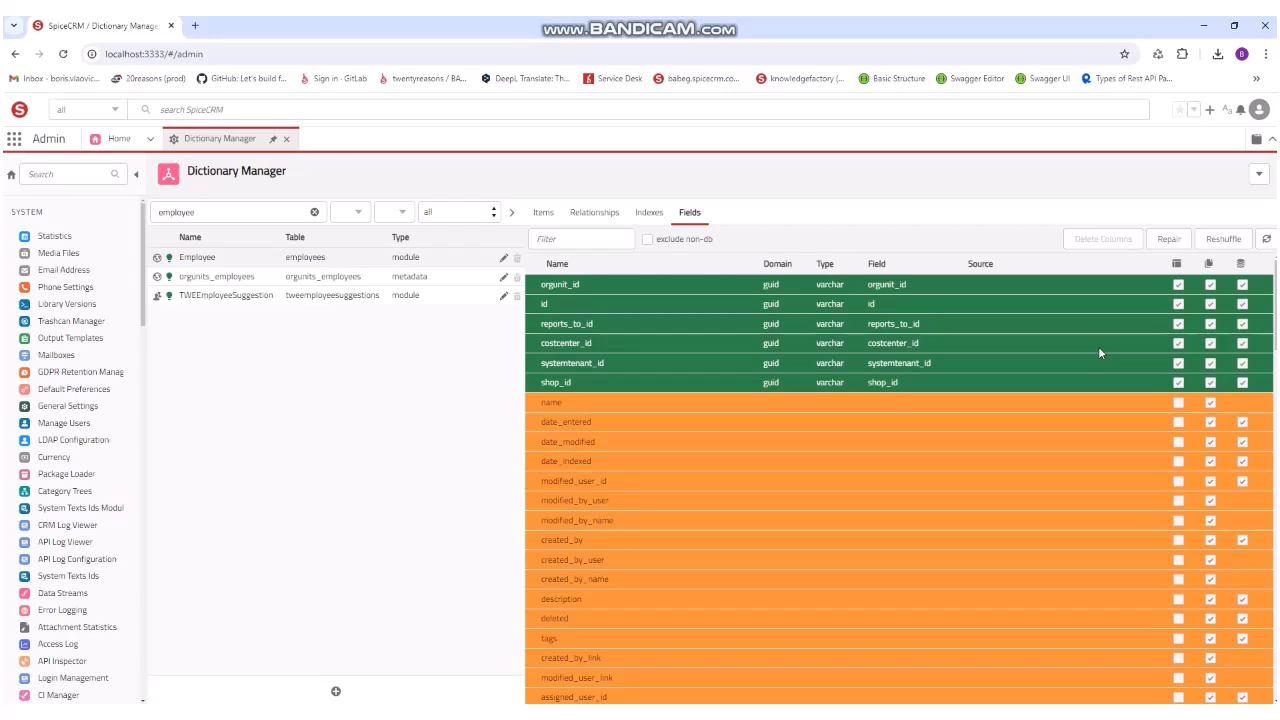
click(1178, 284)
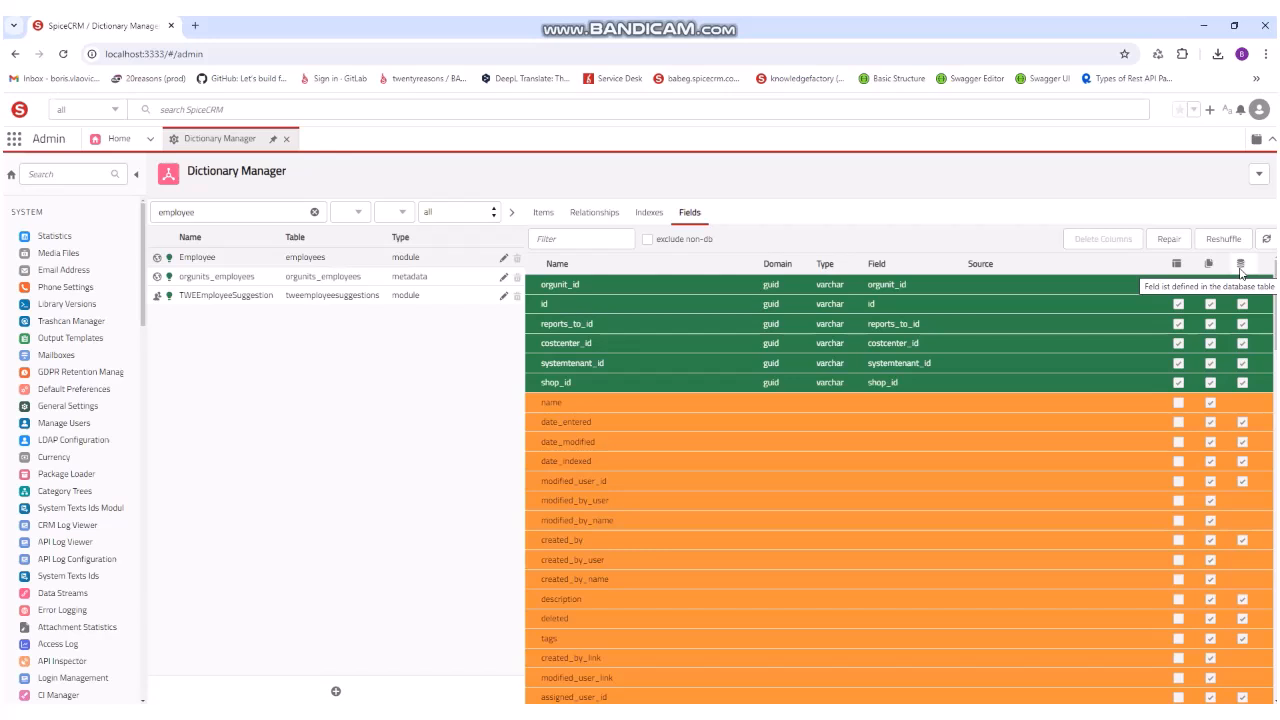
scroll(1079, 389, down, 4)
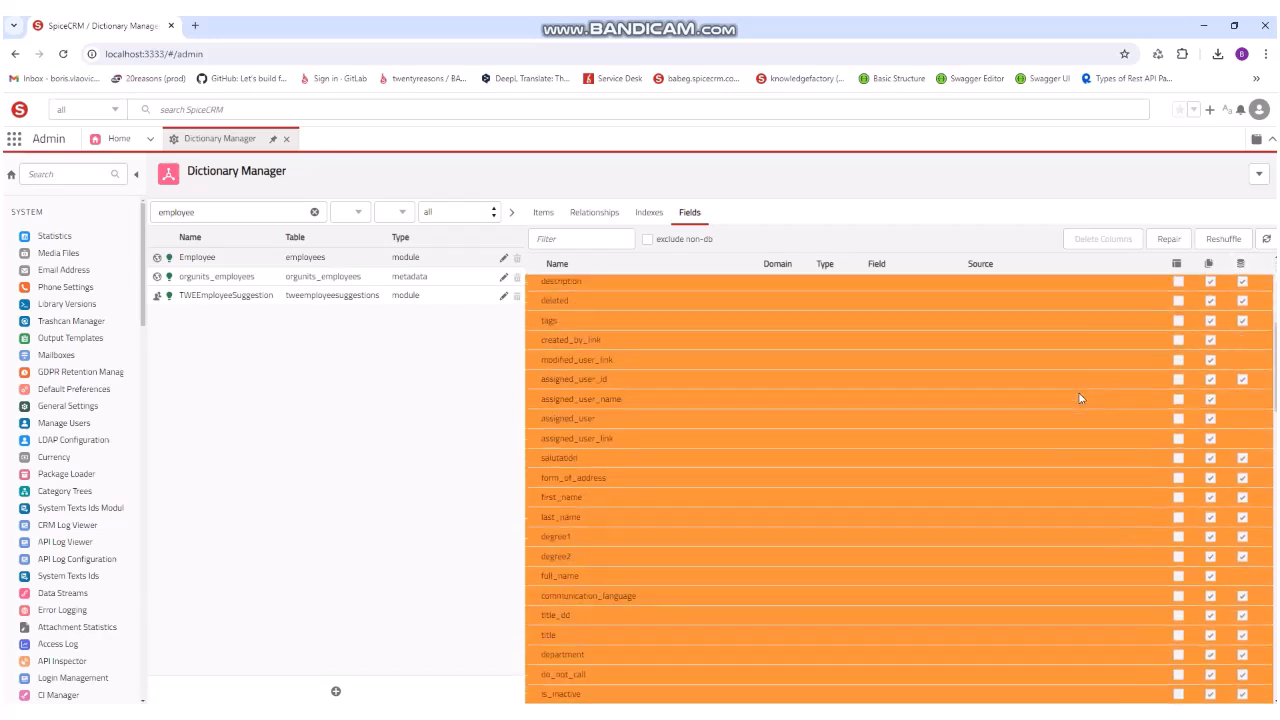